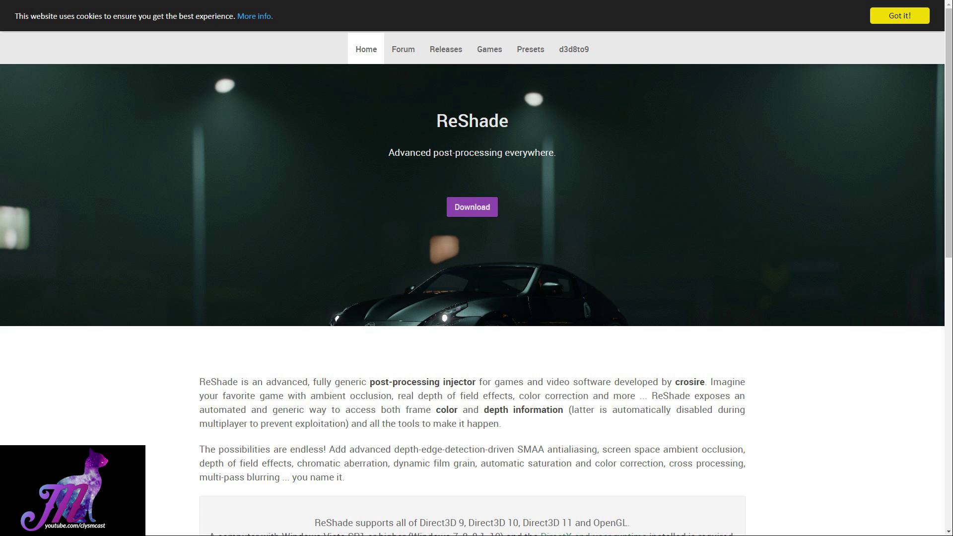
- Download the ReShade 3.1.0 installer from the website's Download section
key("End")
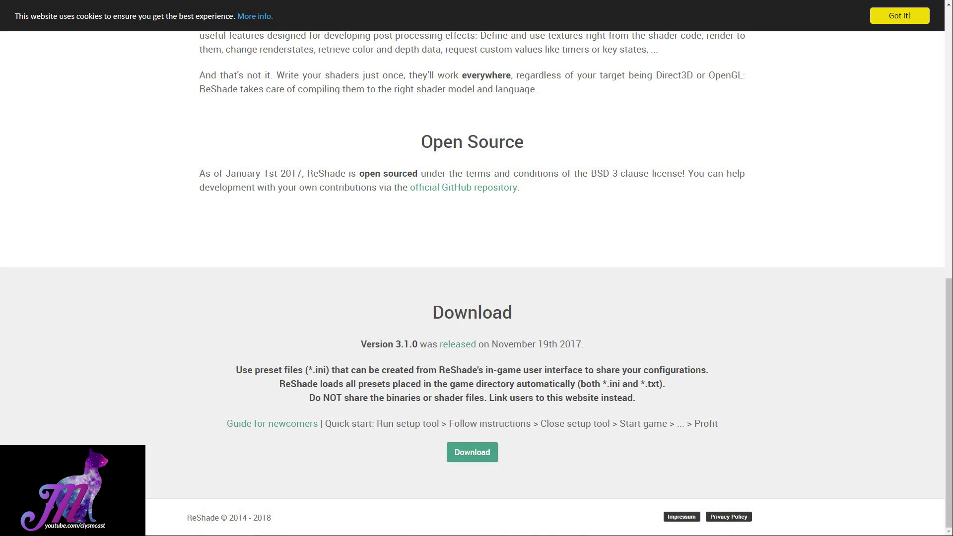
left_click(472, 451)
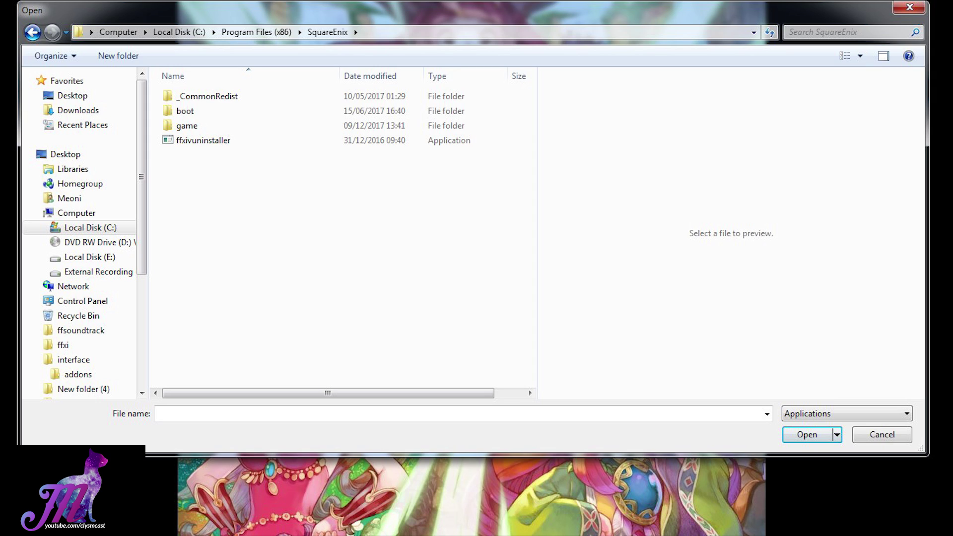
- Choose the Final Fantasy XIV game folder and install ReShade with Direct3D 9
left_click(186, 126)
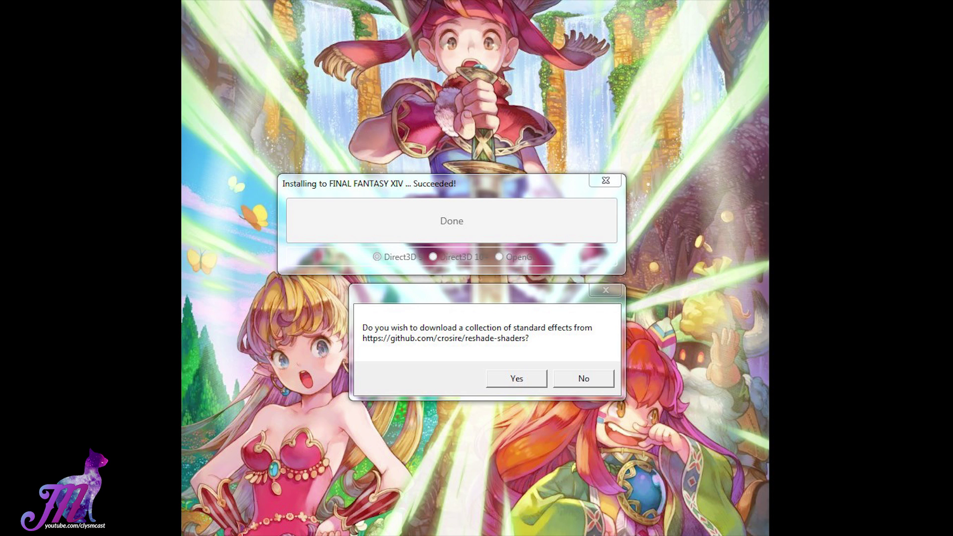
- Accept the standard effects download and keep every effect file checked for installation
key("Return")
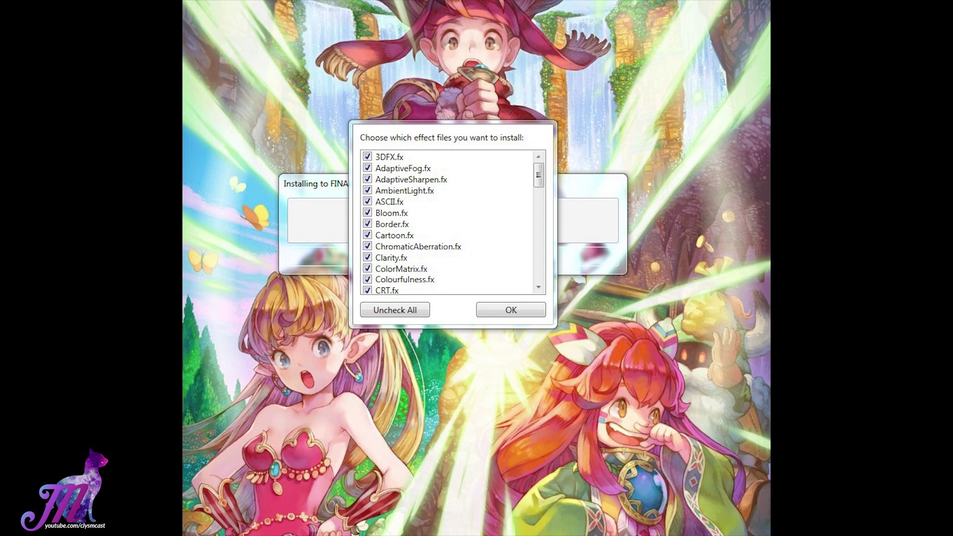
key("Return")
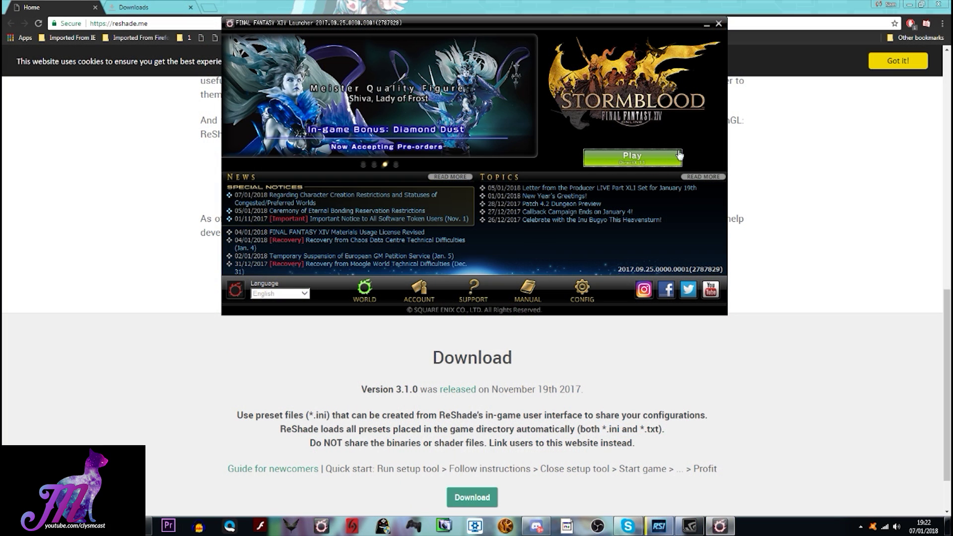
- Finish setup and launch Final Fantasy XIV to its title menu with ReShade 3.1.0 loaded
left_click(677, 156)
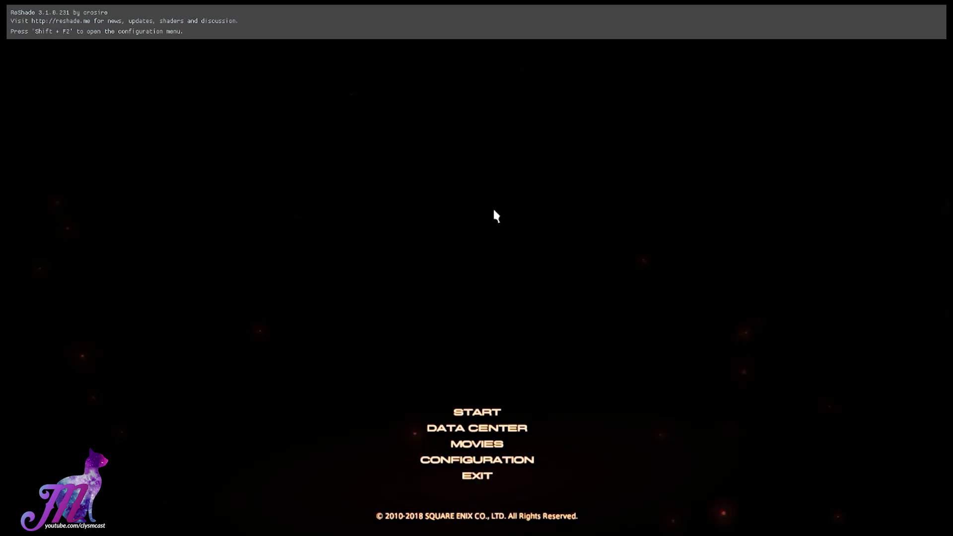
- Open the ReShade overlay and test the AdaptiveFog effect on and off
key("shift+F2")
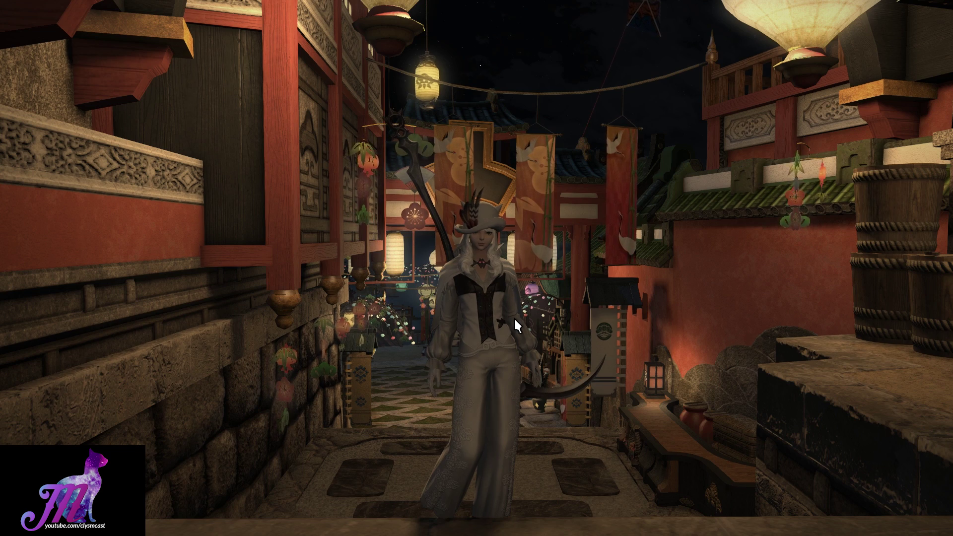
key("shift+F2")
left_click(570, 124)
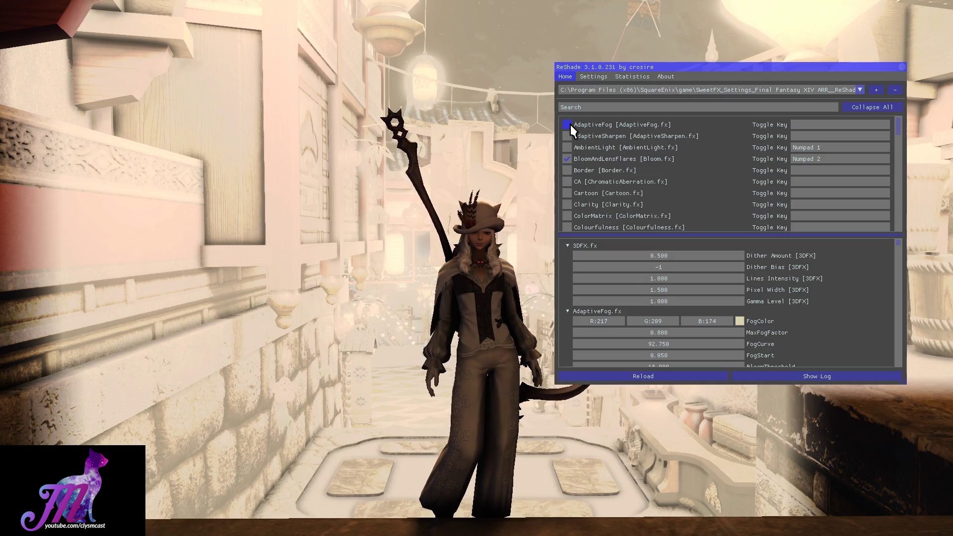
left_click(570, 124)
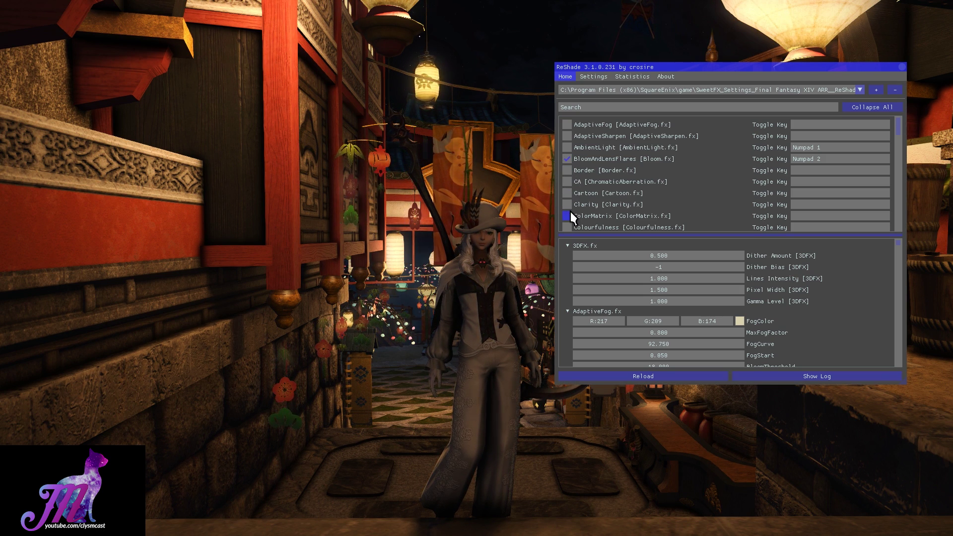
scroll(567, 217, "down", 3)
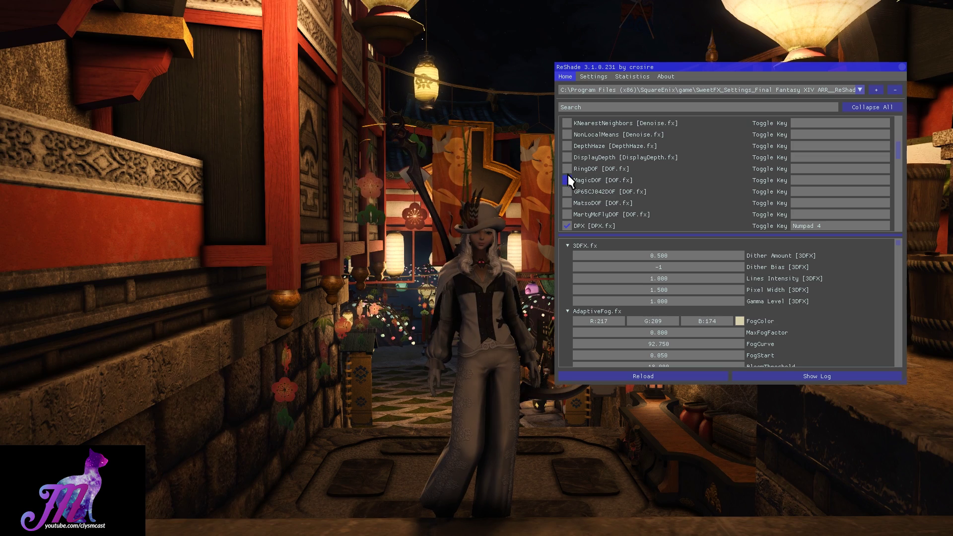
- Preview DisplayDepth briefly, then leave AdaptiveFog enabled alongside BloomAndLensFlares
left_click(567, 157)
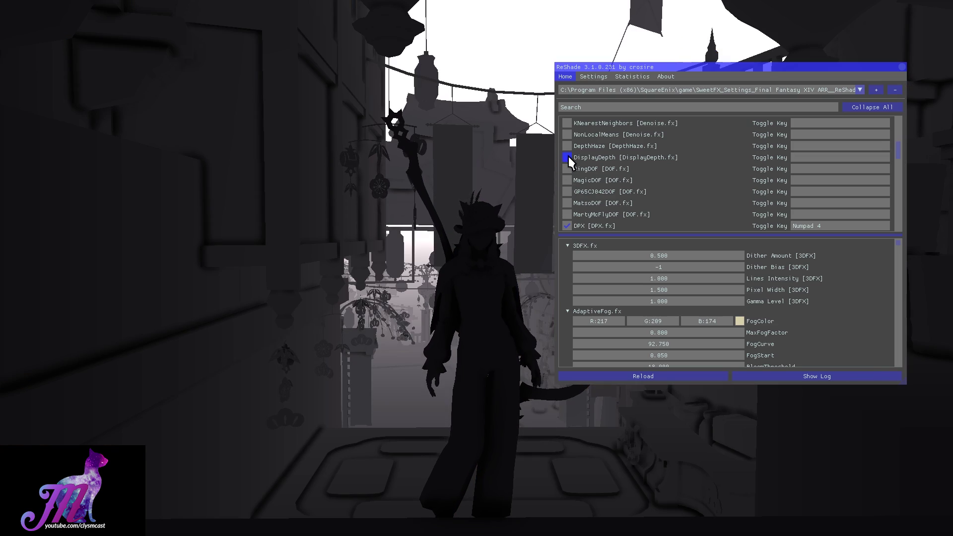
left_click(568, 156)
scroll(567, 162, "up", 3)
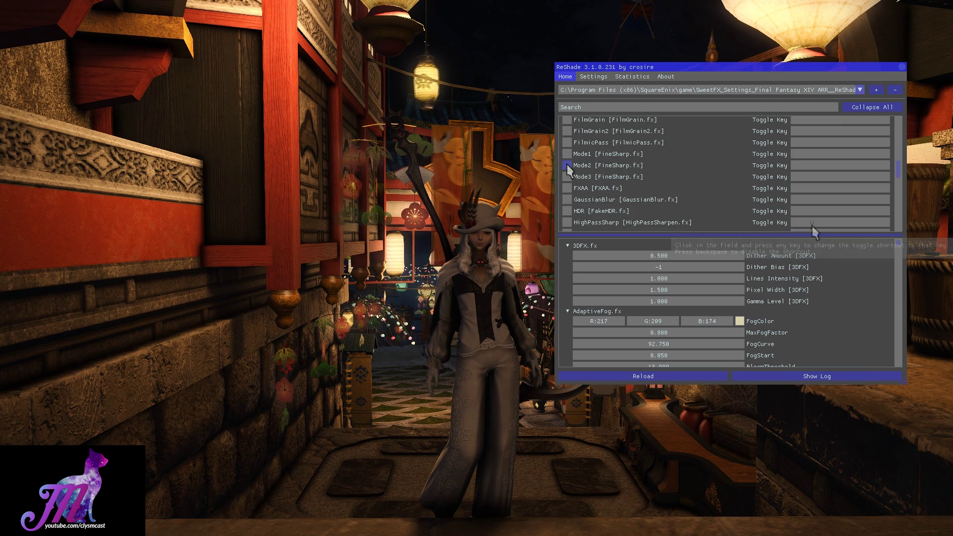
scroll(828, 332, "down", 4)
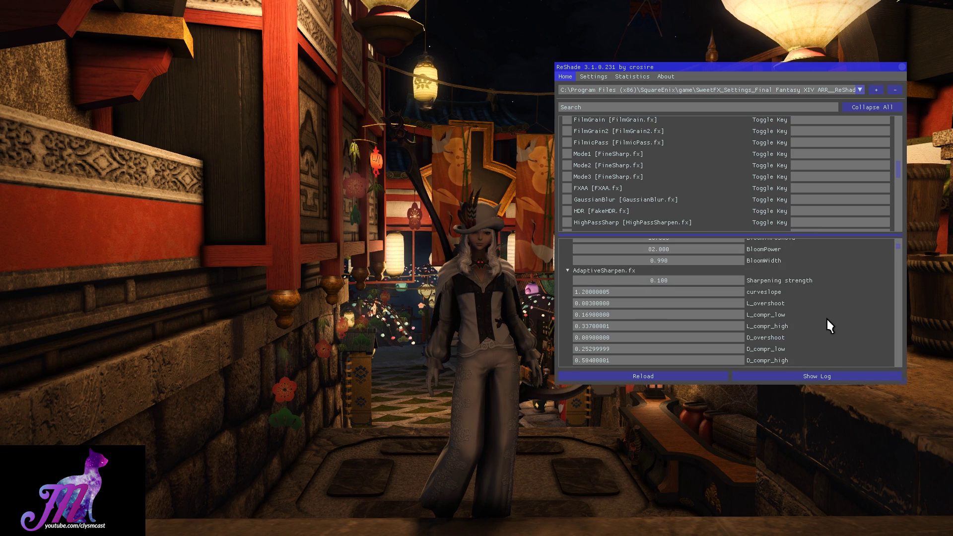
scroll(826, 320, "up", 2)
scroll(663, 157, "up", 4)
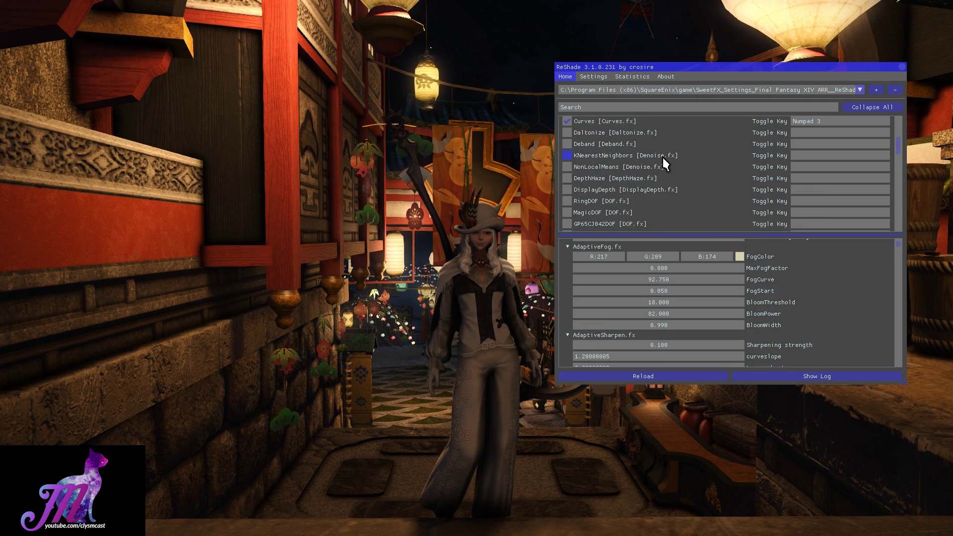
left_click(570, 127)
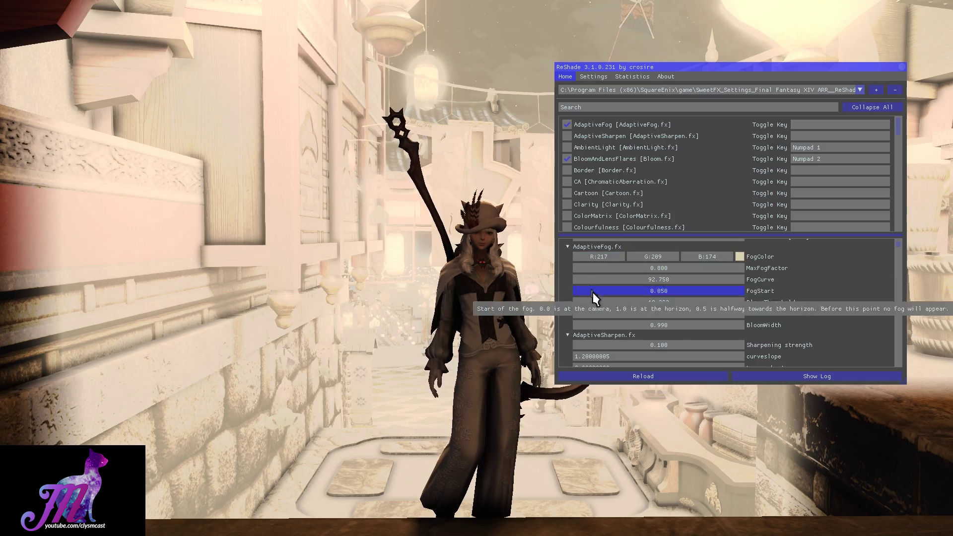
- Tune AdaptiveFog's MaxFogFactor and bloom sliders and set the fog colour to green (23, 255, 0)
left_click_drag(682, 270, 751, 273)
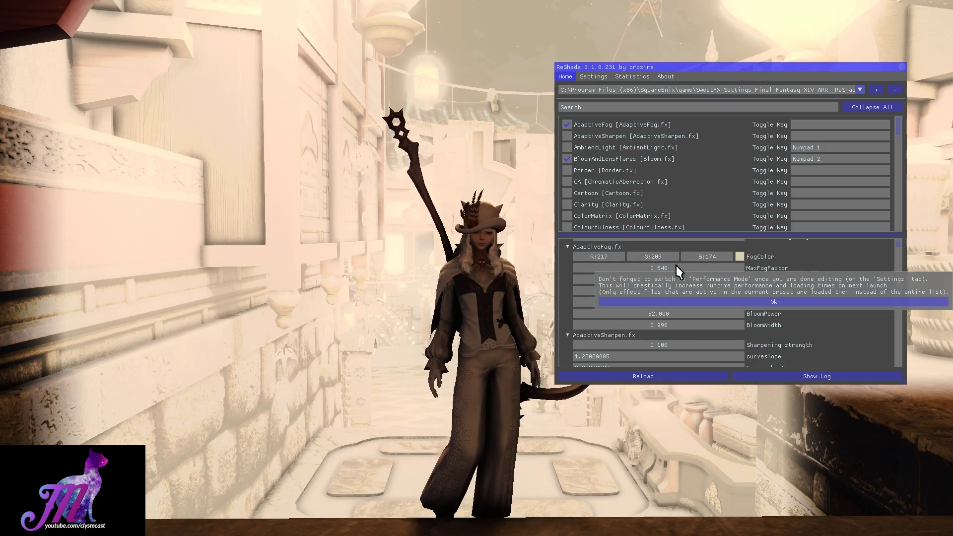
left_click(727, 300)
left_click_drag(677, 269, 742, 282)
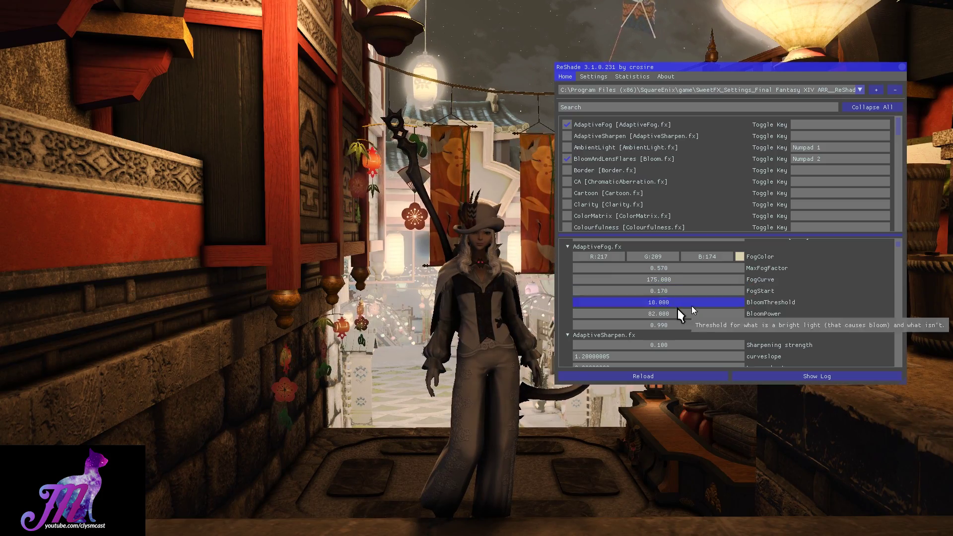
left_click_drag(679, 312, 734, 322)
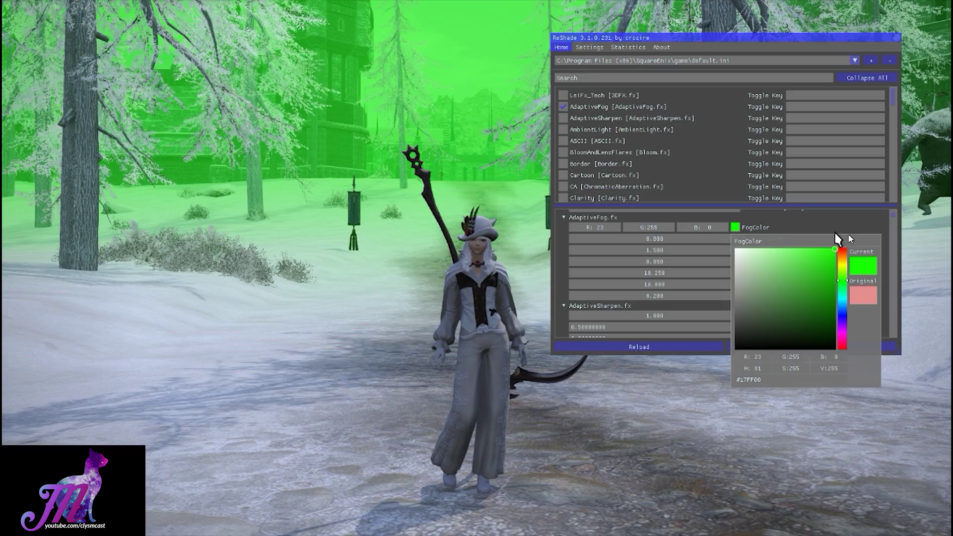
left_click(802, 222)
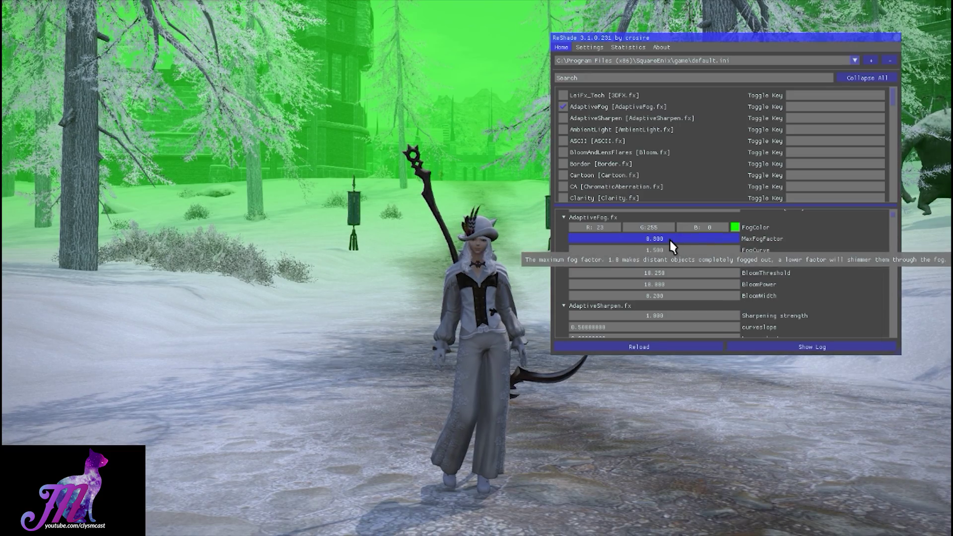
- Set MaxFogFactor to 1.000, raise FogCurve, and view the green fog through the gpose camera
left_click_drag(657, 239, 733, 247)
left_click_drag(660, 249, 701, 261)
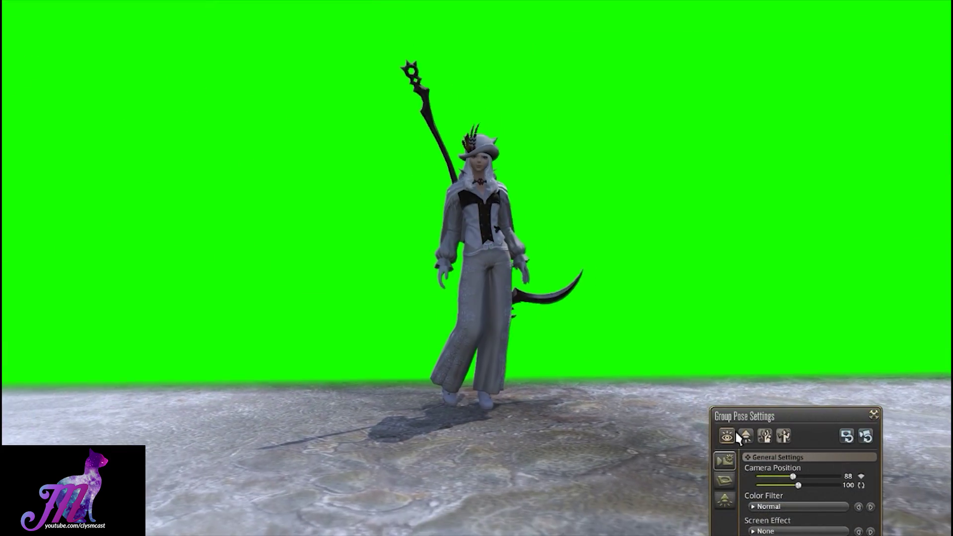
scroll(571, 361, "down", 5)
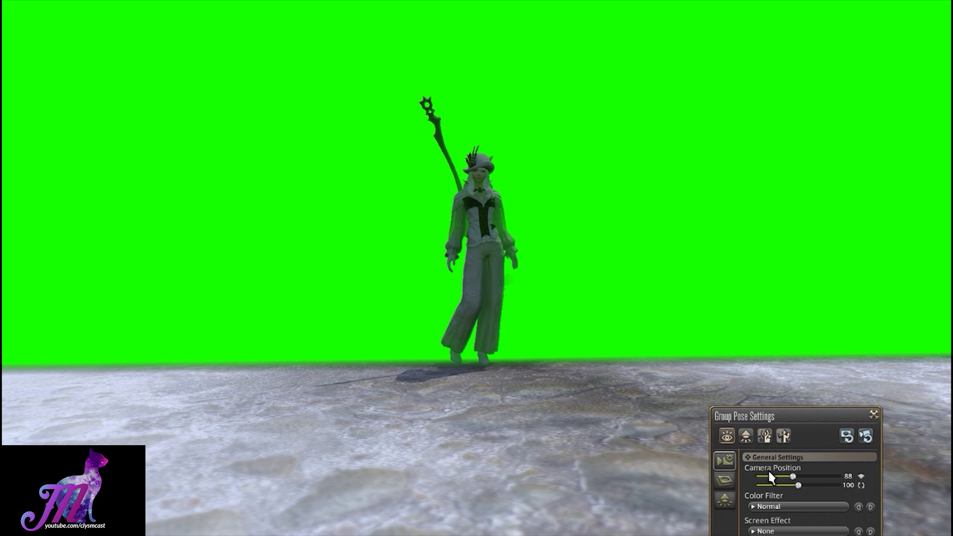
scroll(625, 396, "up", 3)
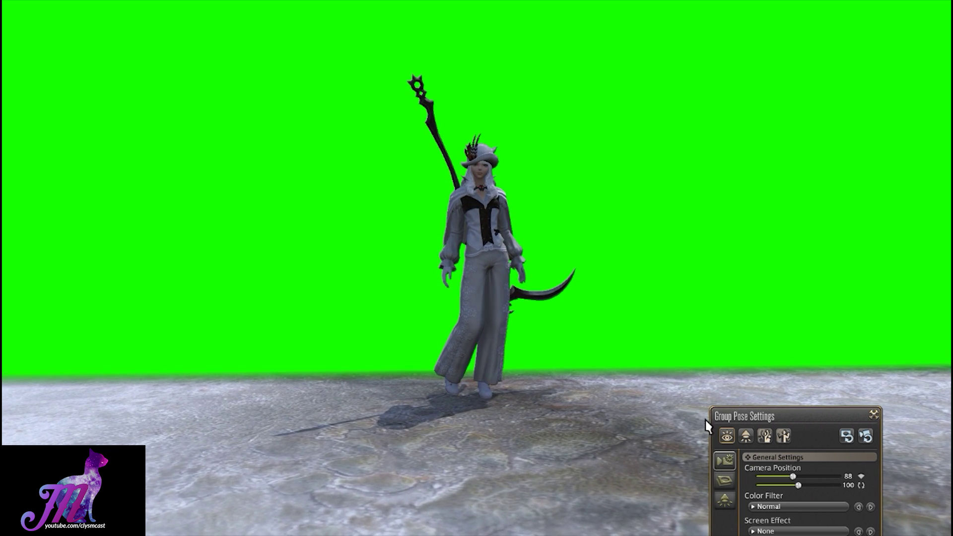
left_click_drag(640, 365, 640, 357)
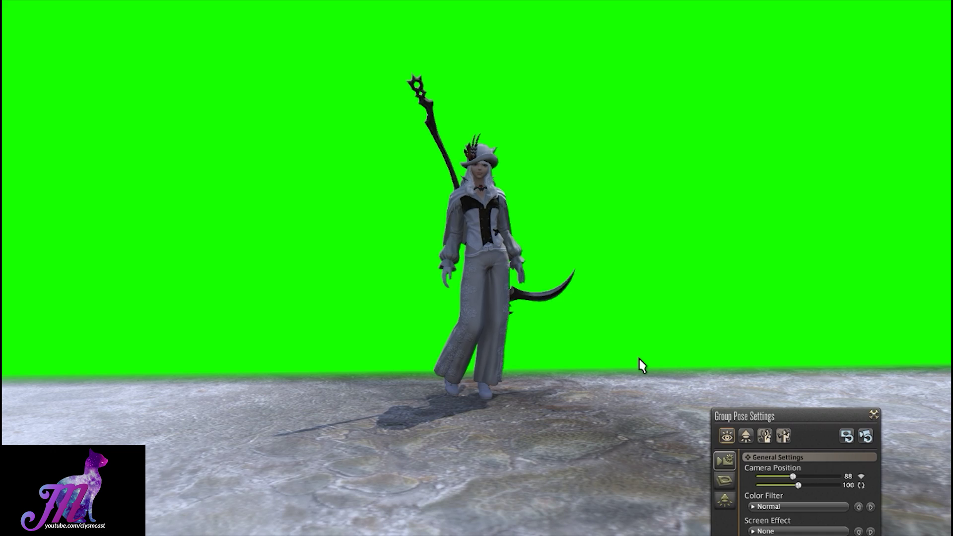
scroll(641, 365, "down", 2)
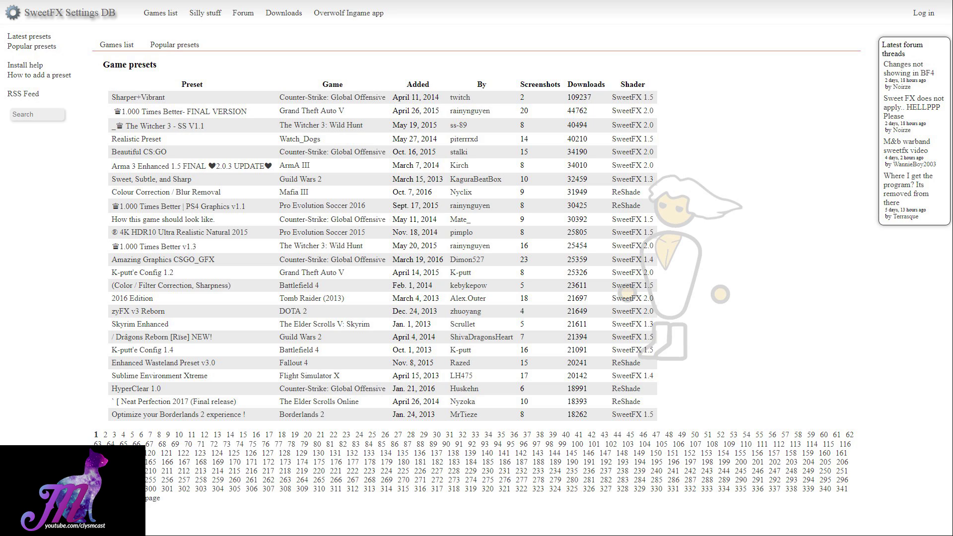
- Save five Final Fantasy XIV ARR preset files, including Real Eorzea, into the game folder
scroll(166, 208, "down", 1)
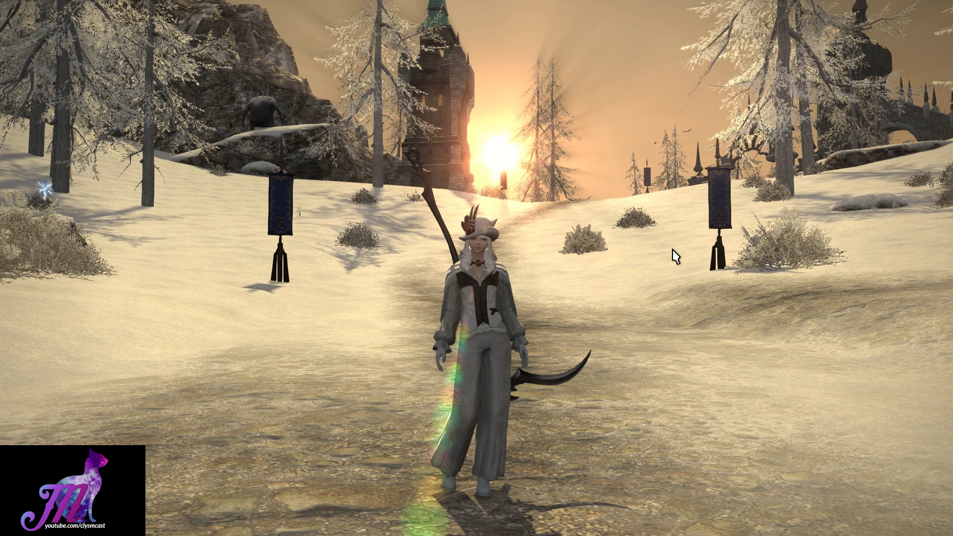
- Return to the game and bring up the ReShade overlay with Shift+F2
key("shift+F2")
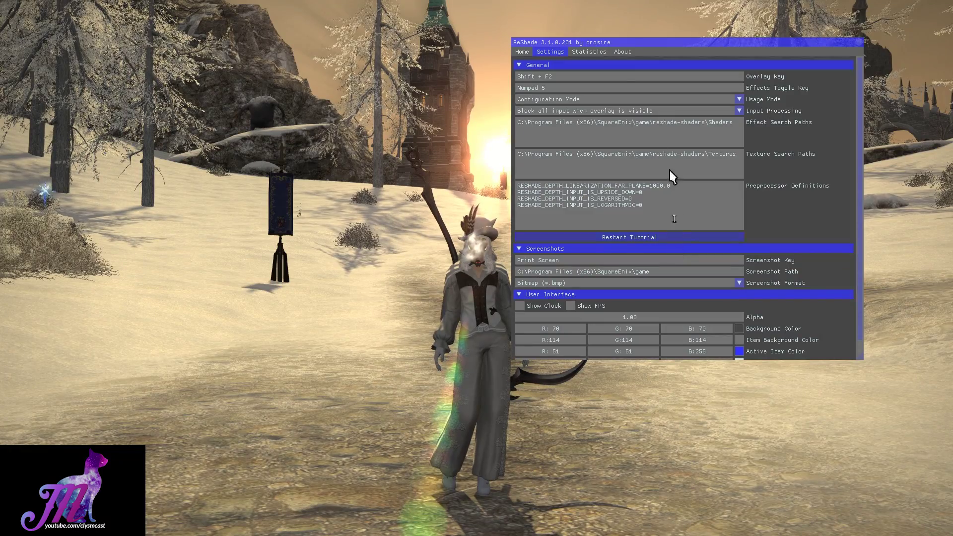
- Load the Ultra Realistic SweetFX preset from the Home tab's preset list
left_click(521, 53)
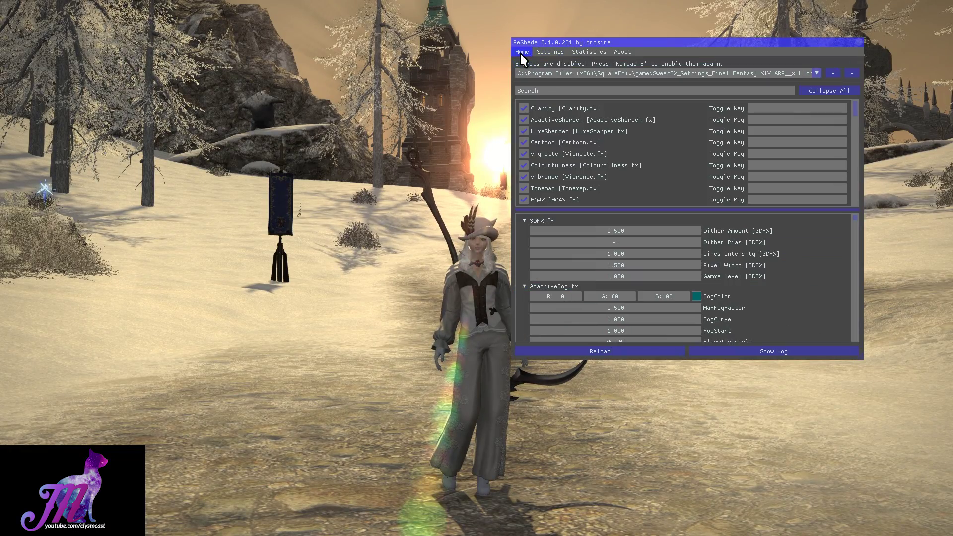
left_click(816, 73)
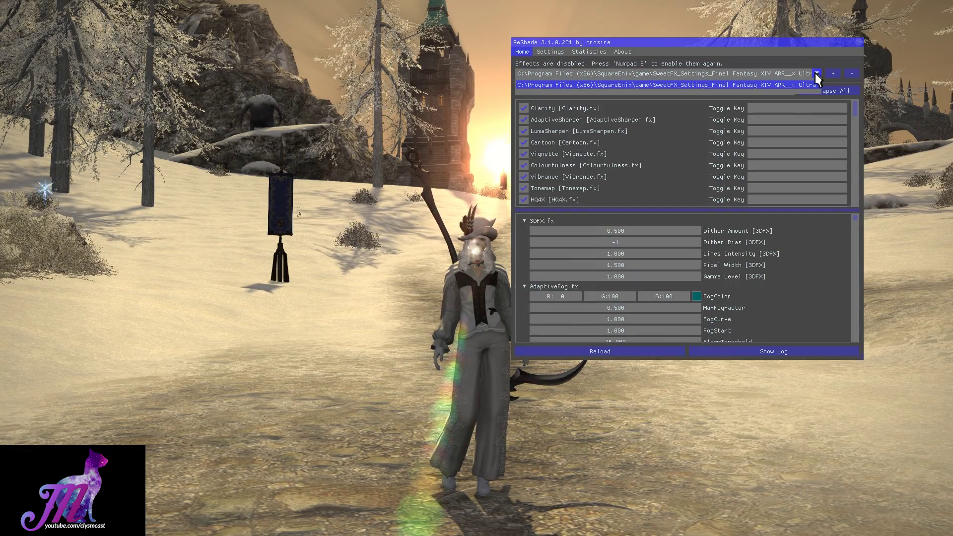
left_click(737, 85)
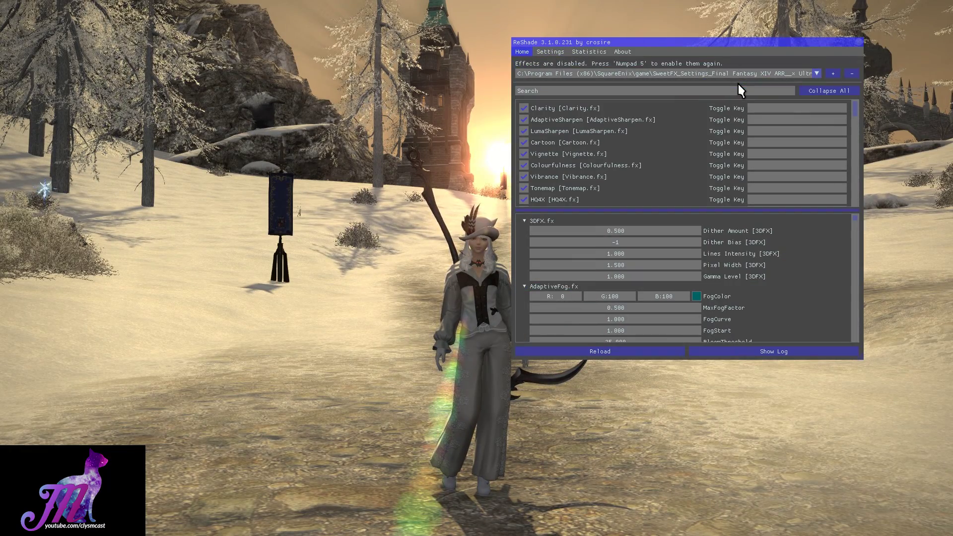
- Check the Settings effects toggle, close the overlay, and enable the preset's effects with Numpad 5
left_click(554, 51)
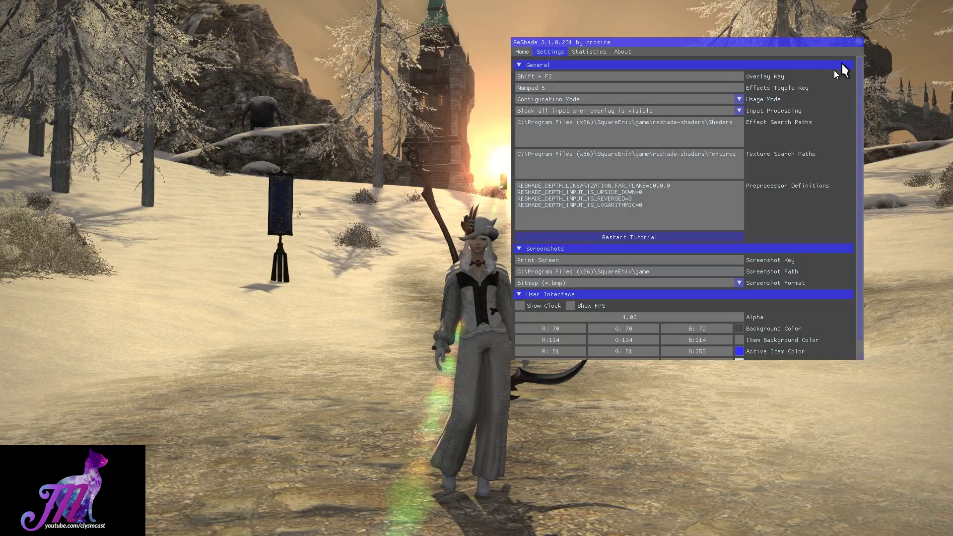
left_click(521, 52)
left_click_drag(550, 44, 626, 87)
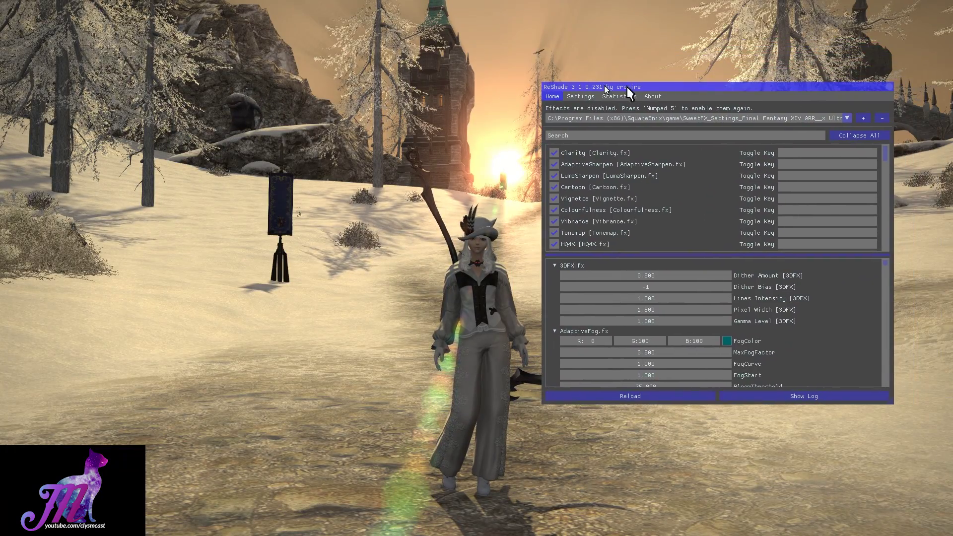
left_click(887, 87)
key("KP_5")
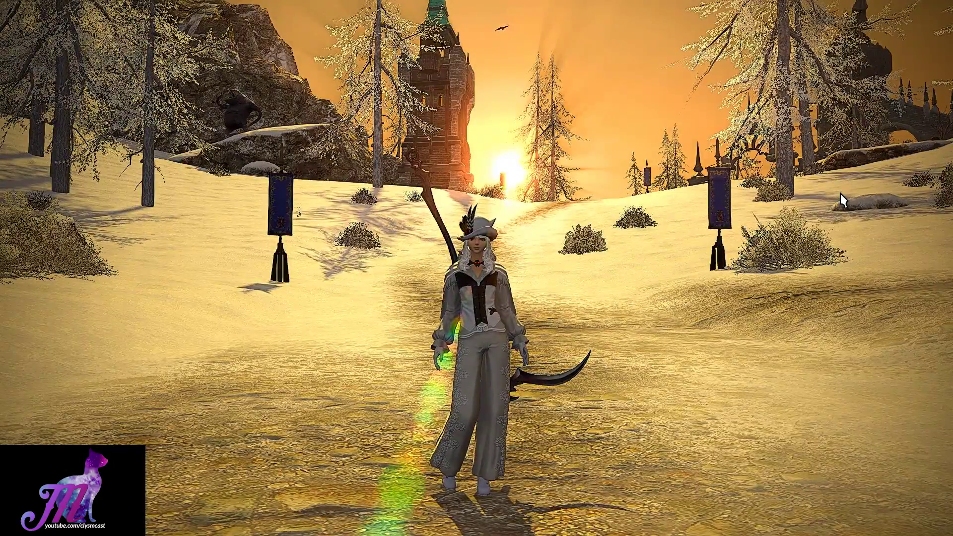
key("KP_5")
key("KP_5")
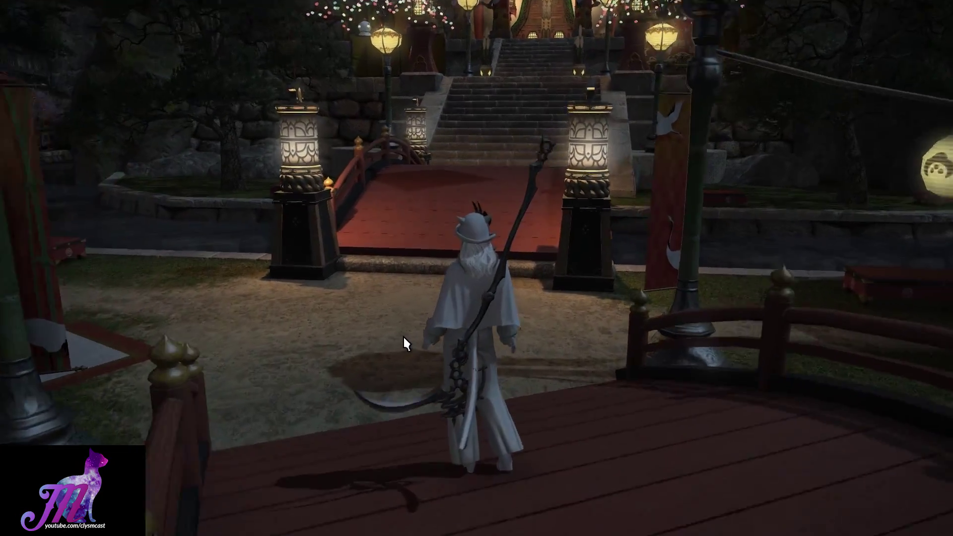
- Orbit the camera around the character in the night-time town to view them from the front
left_click_drag(403, 337, 704, 338)
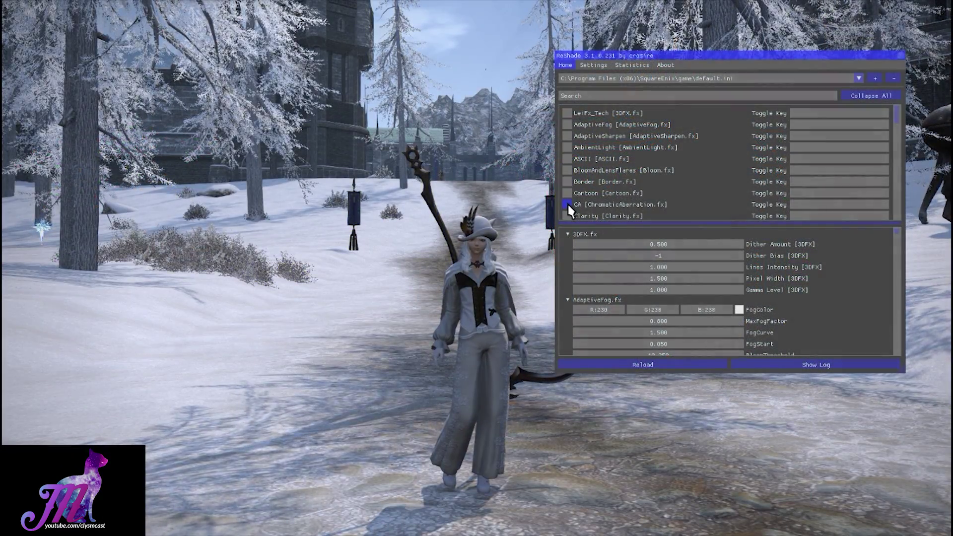
- Enable DisplayDepth [DisplayDepth.fx] in the effect list to show the depth buffer
scroll(567, 203, "down", 3)
left_click(566, 201)
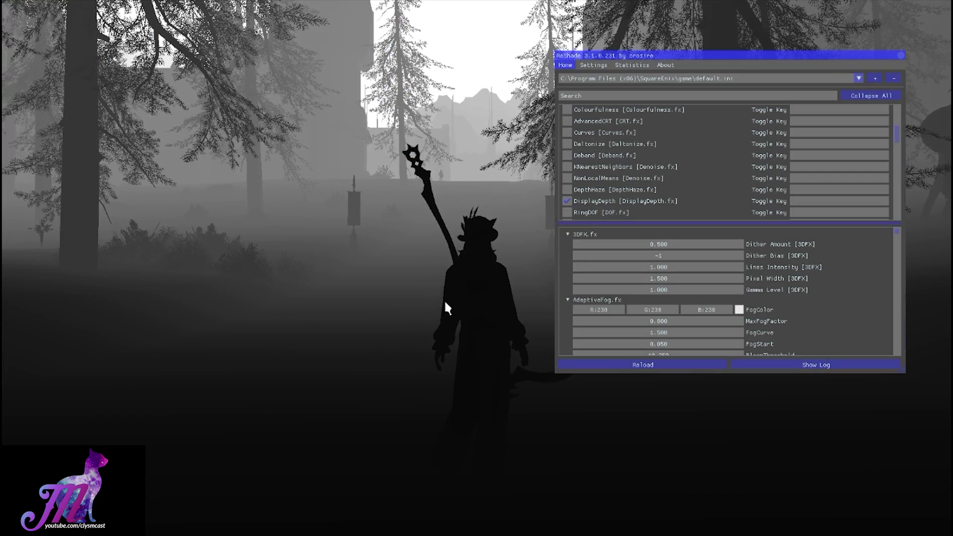
scroll(833, 272, "down", 5)
scroll(833, 272, "up", 3)
scroll(833, 279, "up", 3)
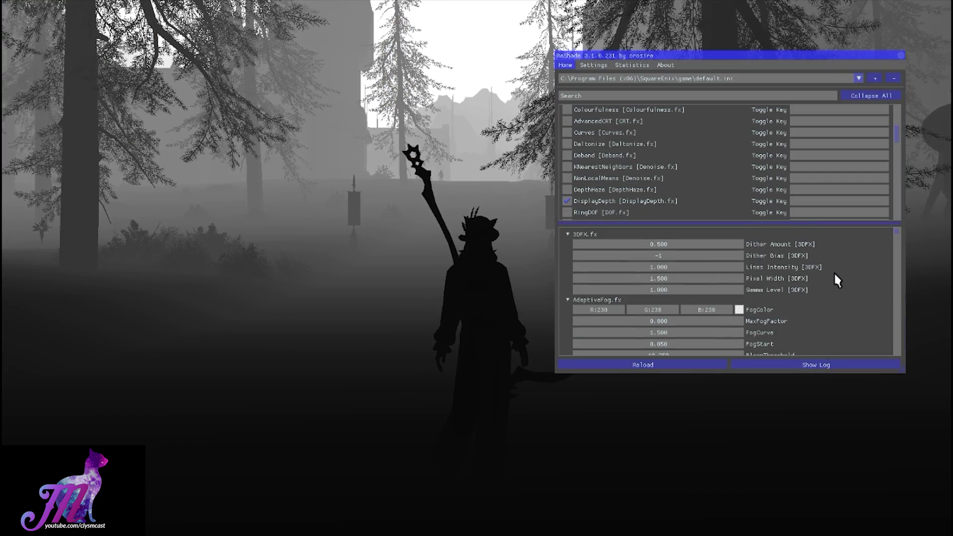